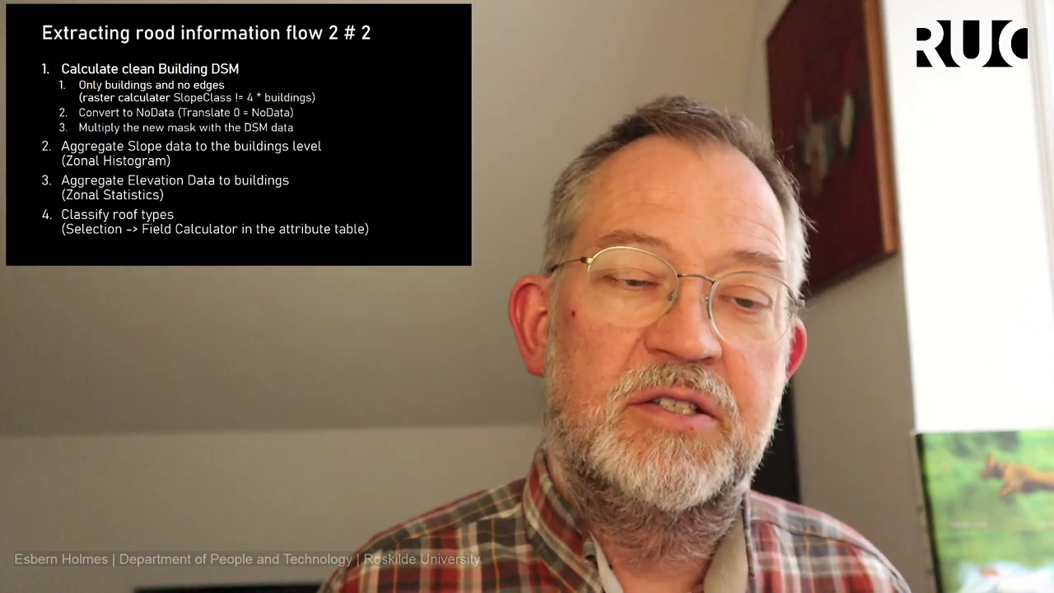
# - Remove the top 'buildings' vector layer from the project and untick buildings_Singel
pyautogui.hotkey('alt', 'Tab')
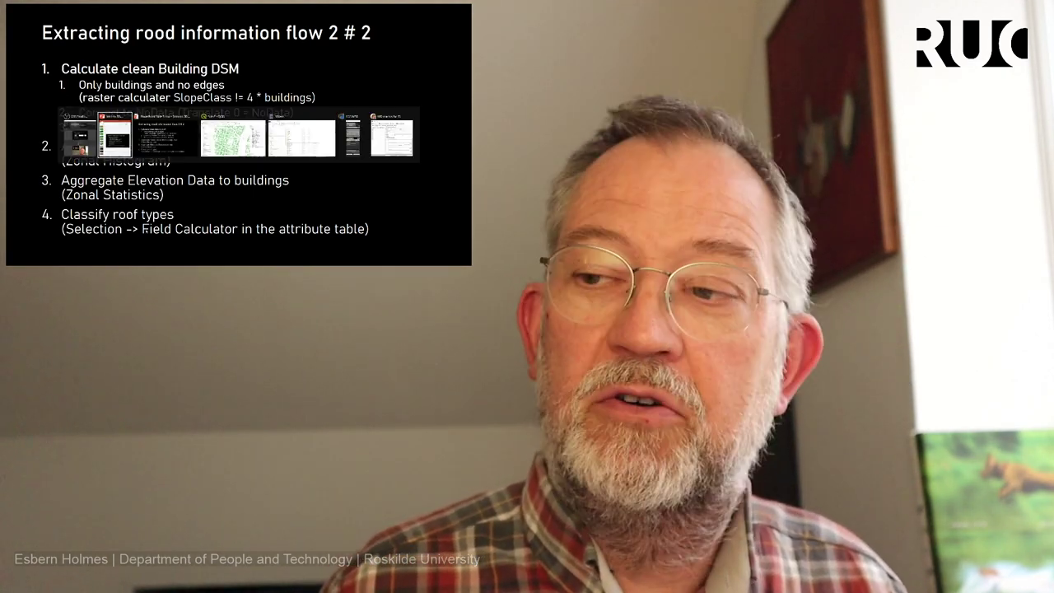
pyautogui.hotkey('alt', 'Tab')
pyautogui.hotkey('alt', 'Tab')
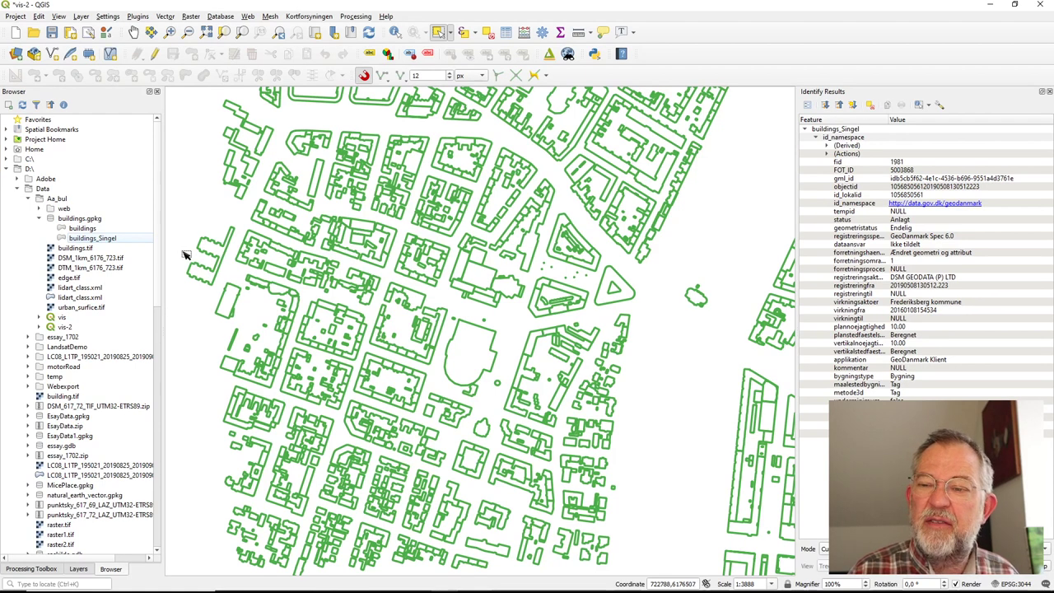
pyautogui.click(82, 567)
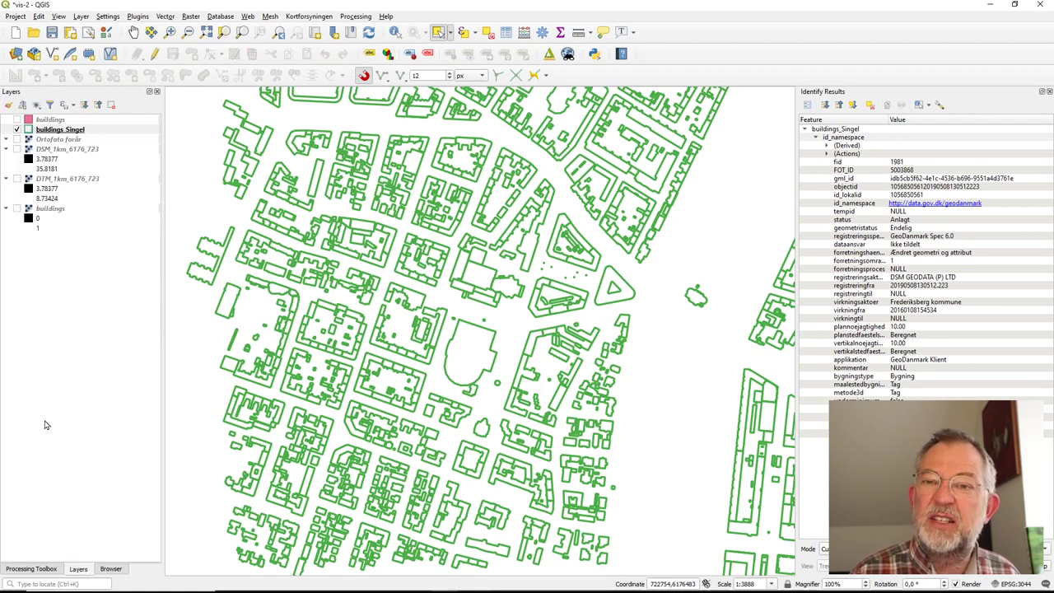
pyautogui.rightClick(54, 121)
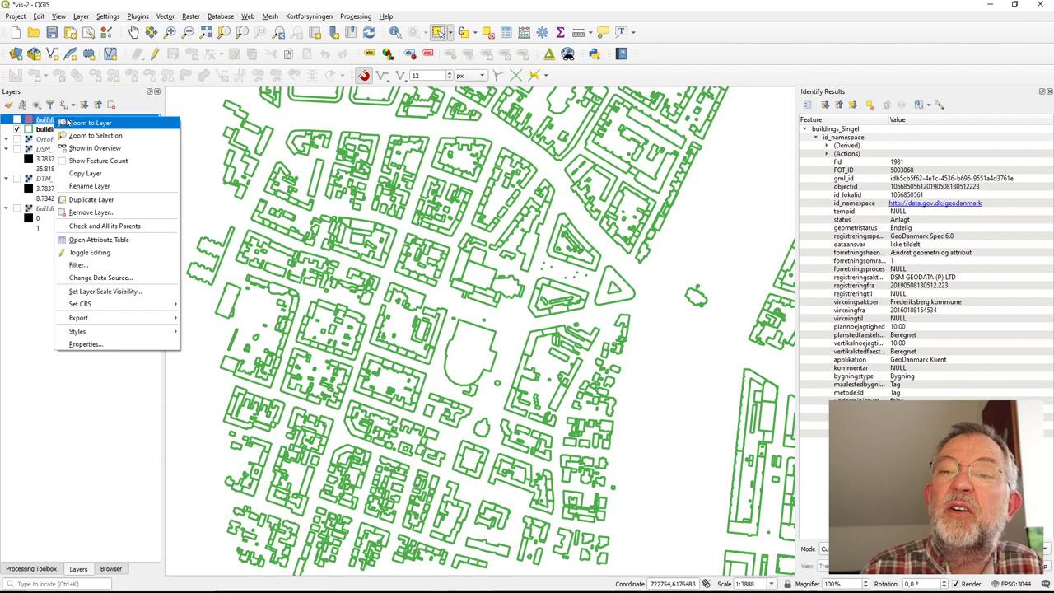
pyautogui.click(99, 213)
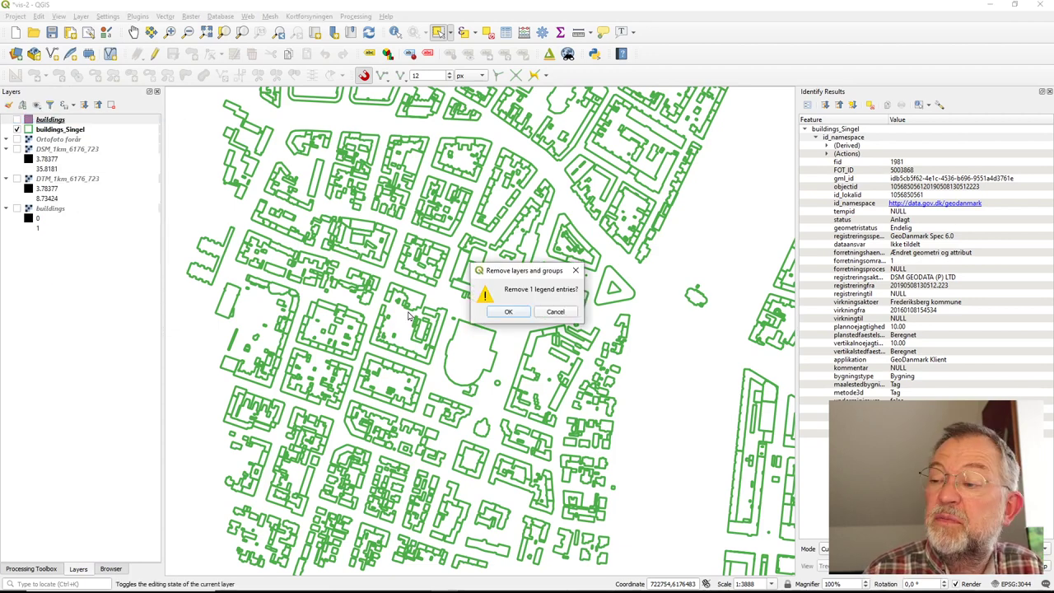
pyautogui.click(504, 313)
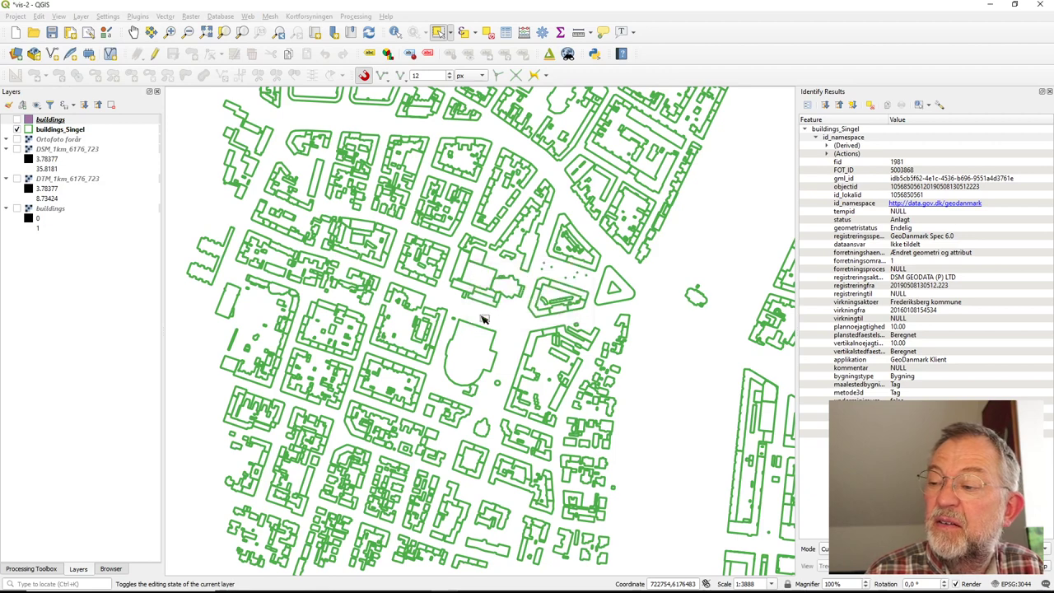
pyautogui.click(17, 120)
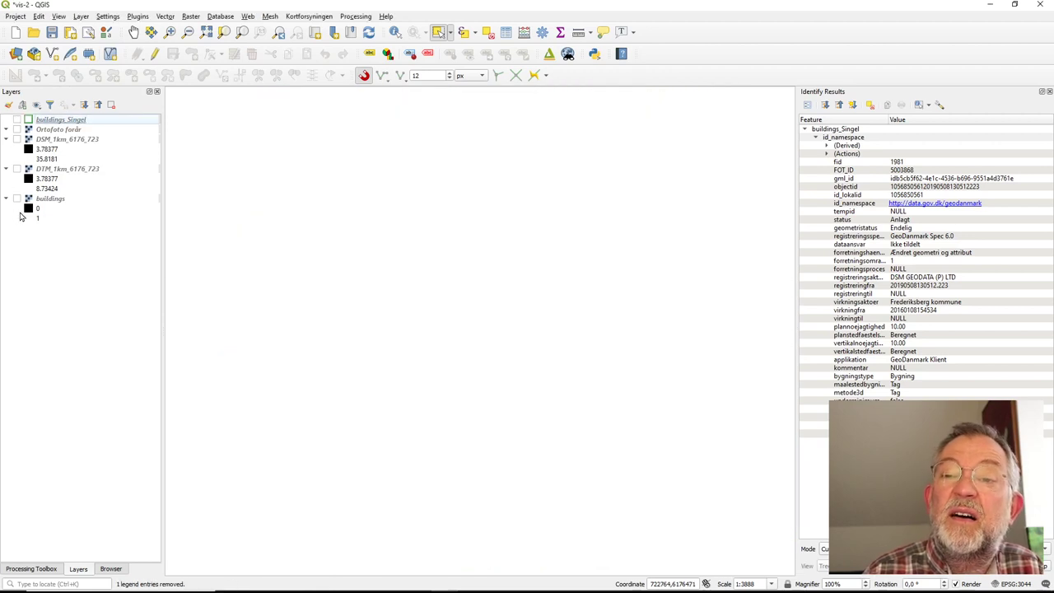
pyautogui.click(17, 199)
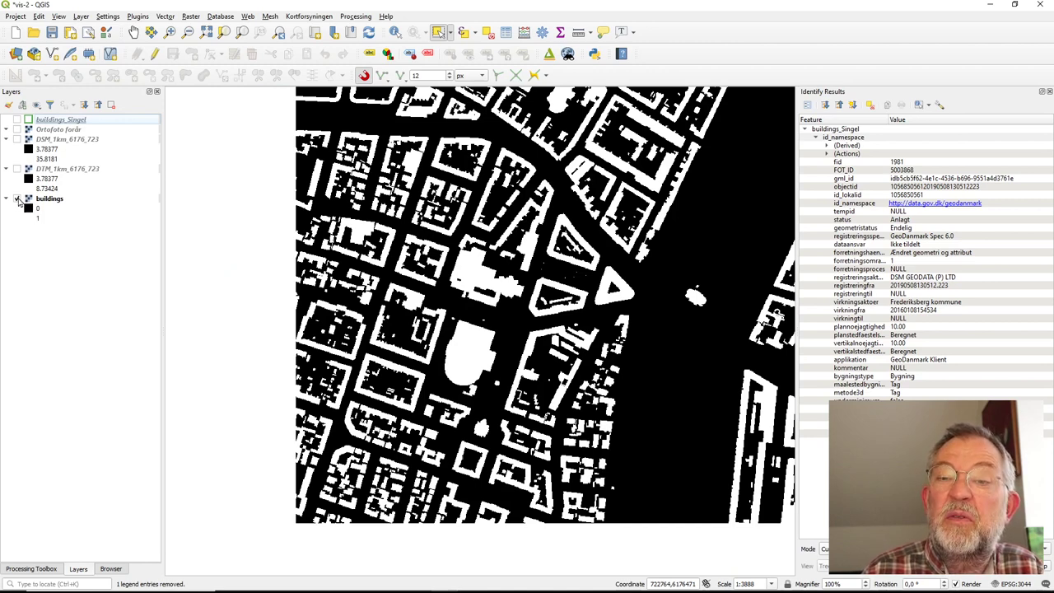
pyautogui.click(17, 199)
pyautogui.click(18, 169)
pyautogui.click(17, 169)
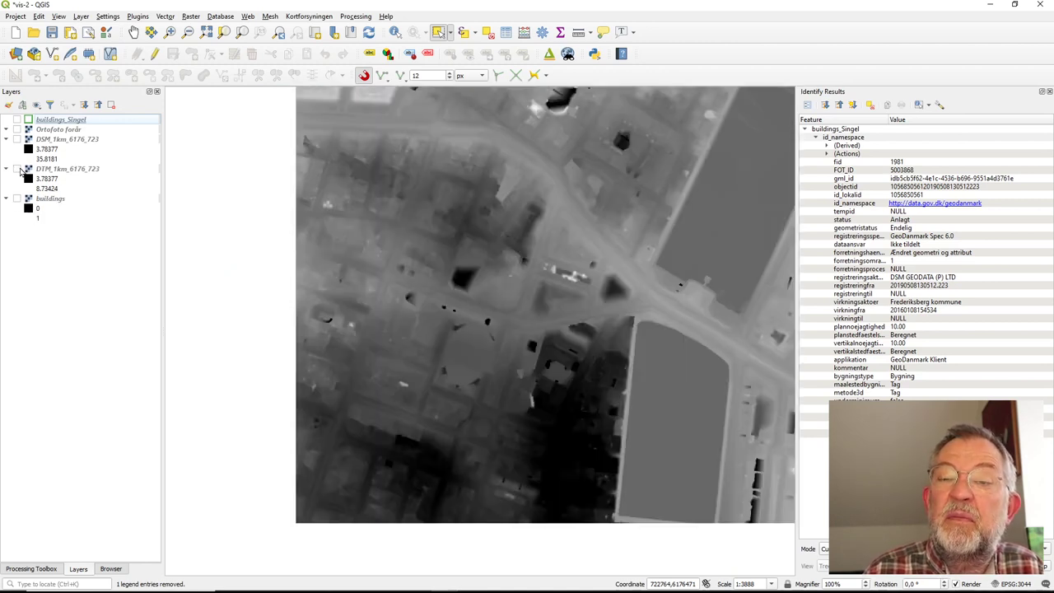
pyautogui.click(17, 139)
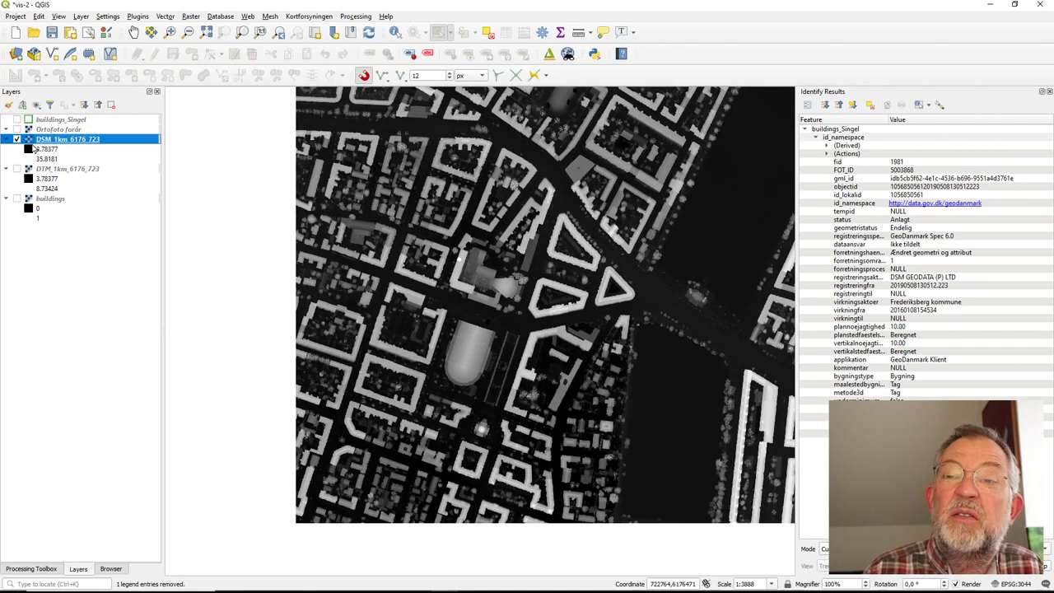
pyautogui.click(17, 130)
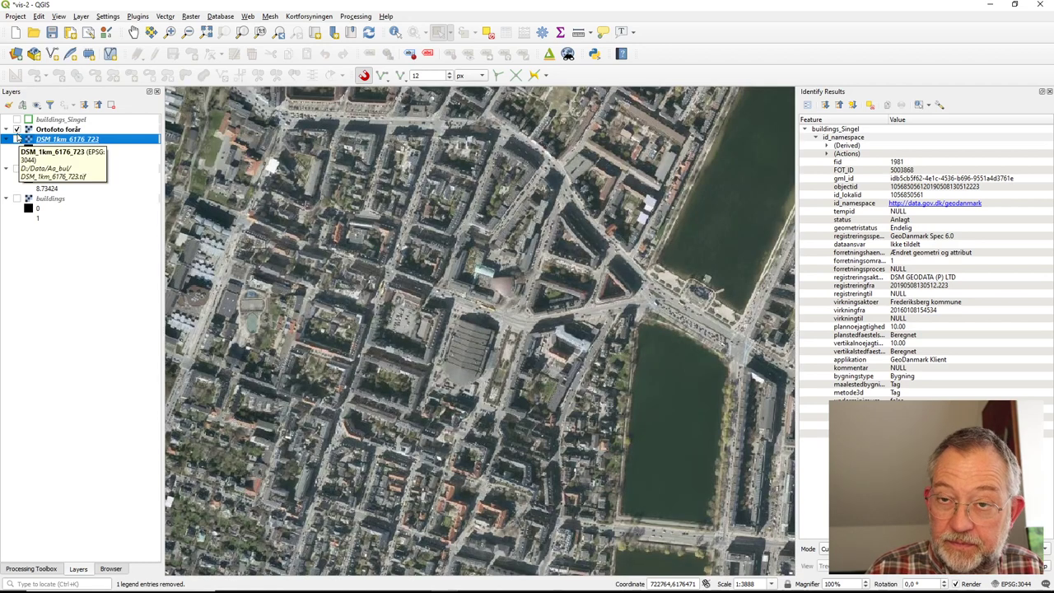
pyautogui.click(18, 129)
pyautogui.click(17, 140)
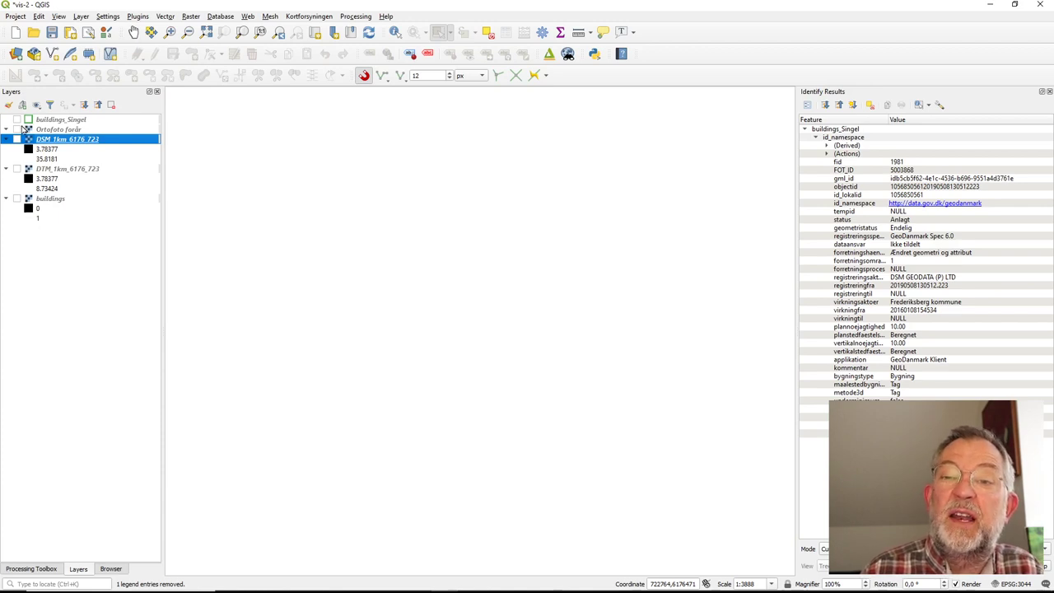
pyautogui.click(17, 120)
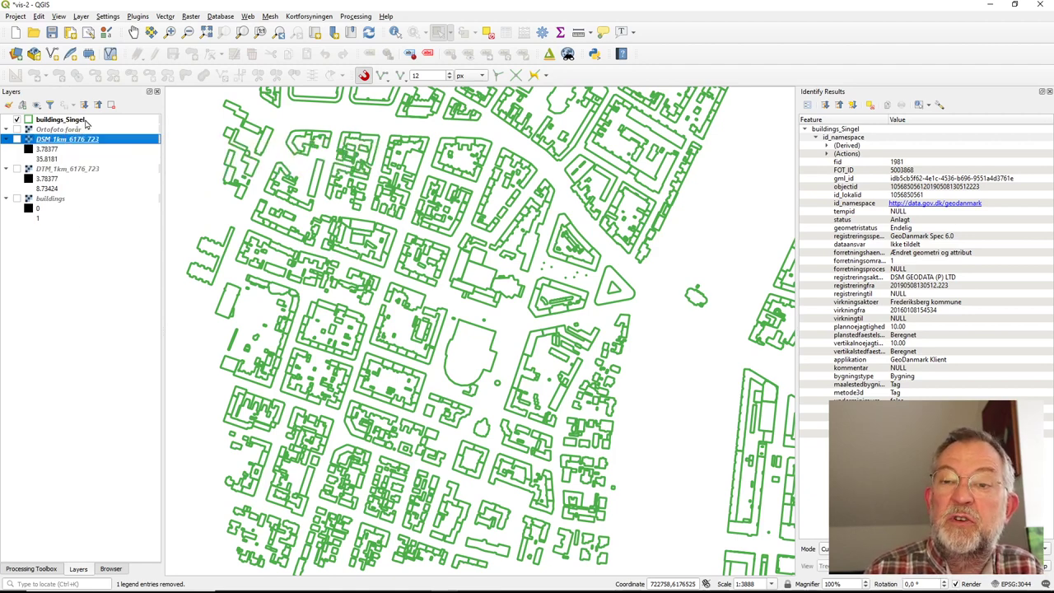
pyautogui.click(16, 119)
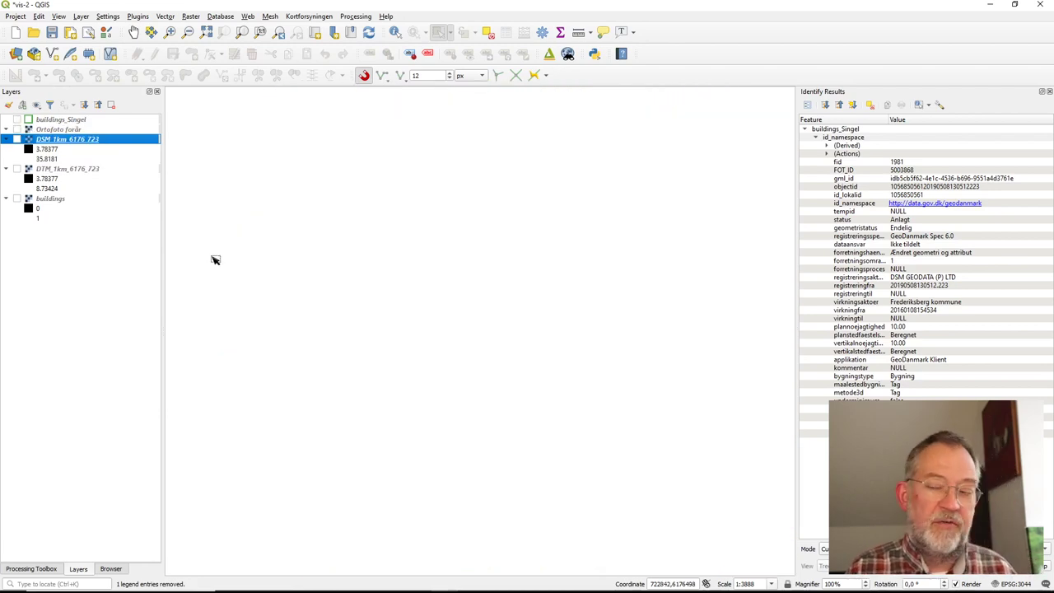
pyautogui.hotkey('alt', 'Tab')
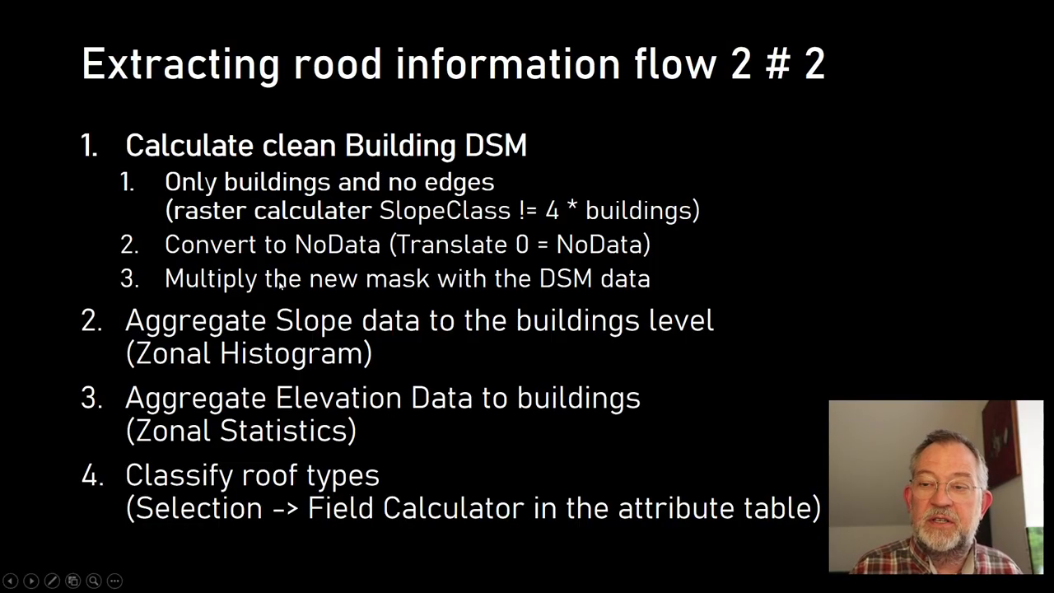
# - Search the Processing Toolbox for 'r.ne' and open the GRASS r.neighbors tool
pyautogui.press('Left')
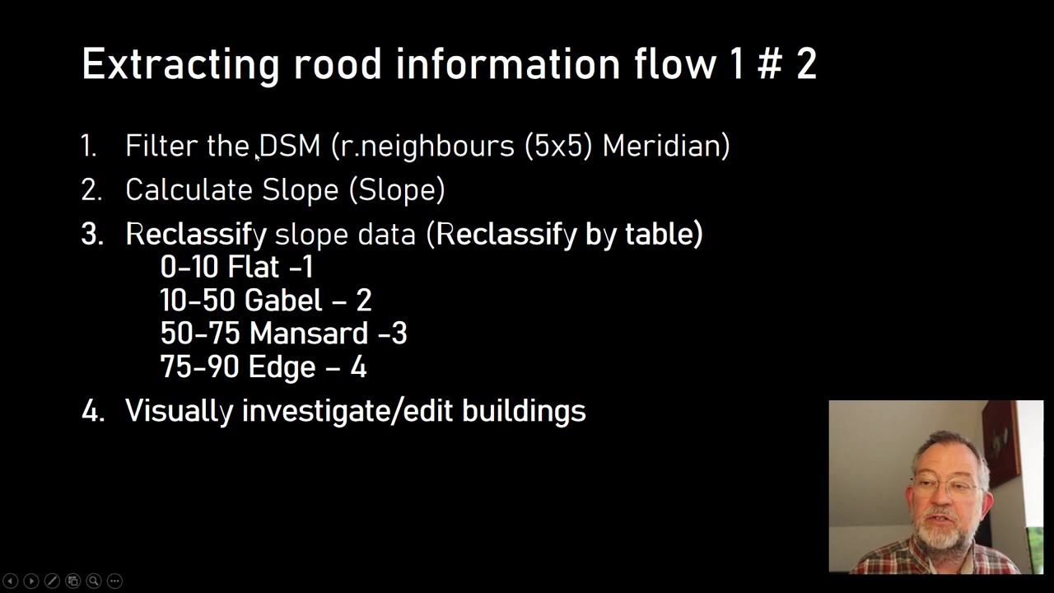
pyautogui.hotkey('alt', 'Tab')
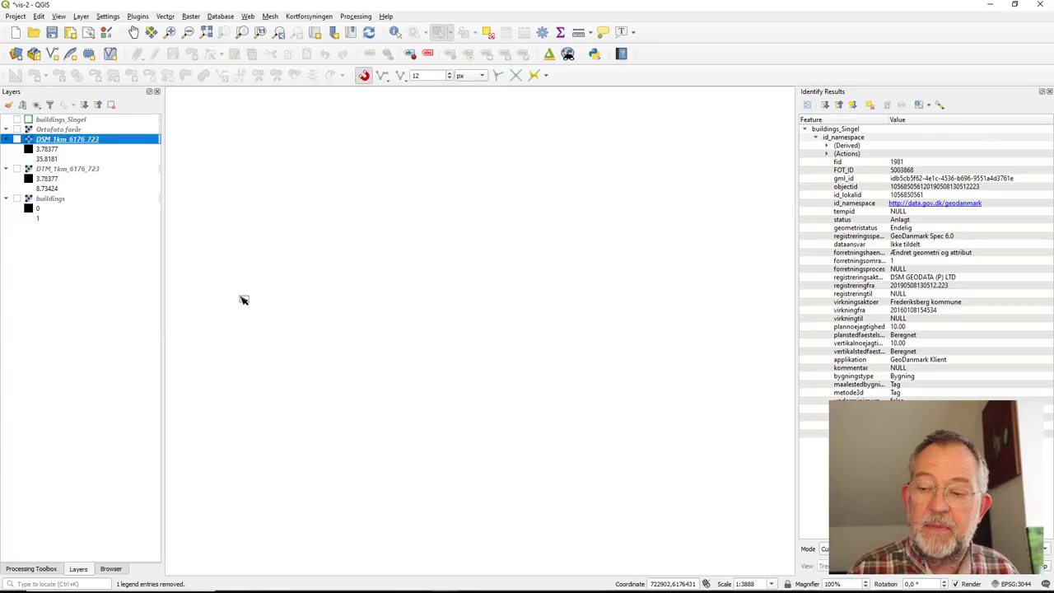
pyautogui.click(47, 569)
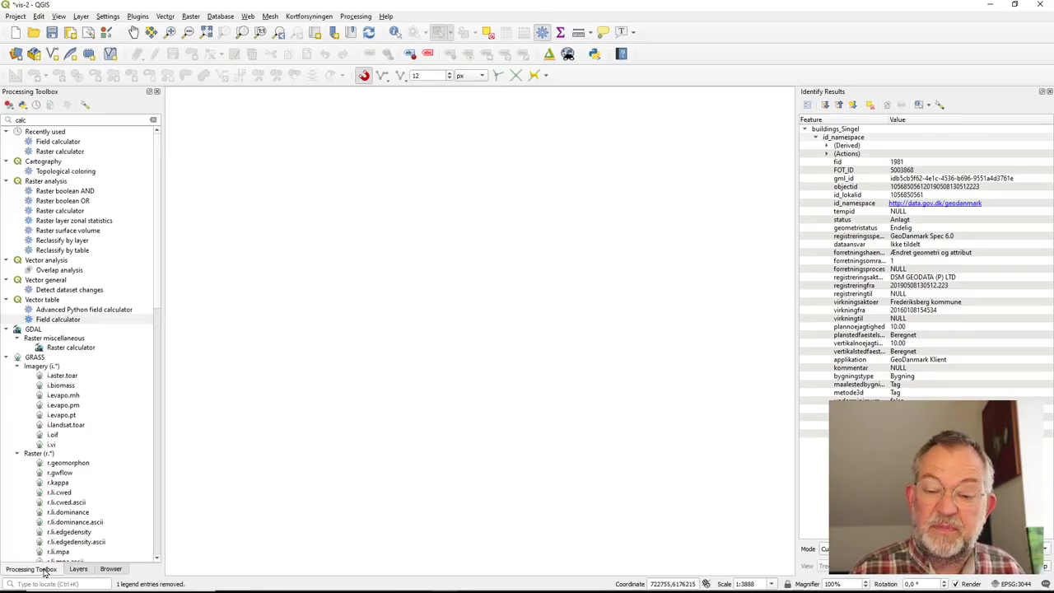
pyautogui.click(47, 119)
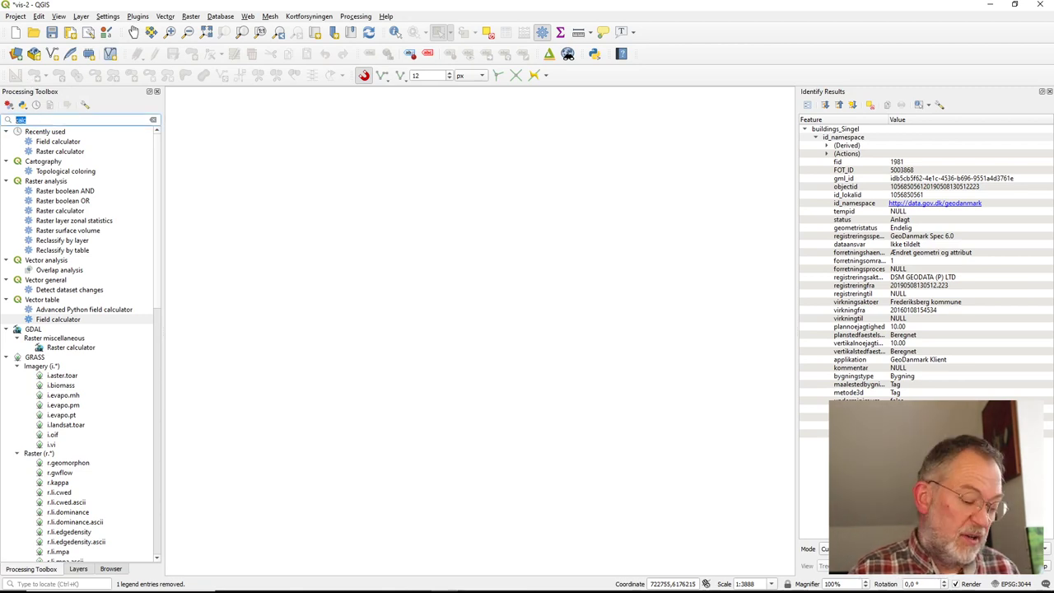
pyautogui.write('r.')
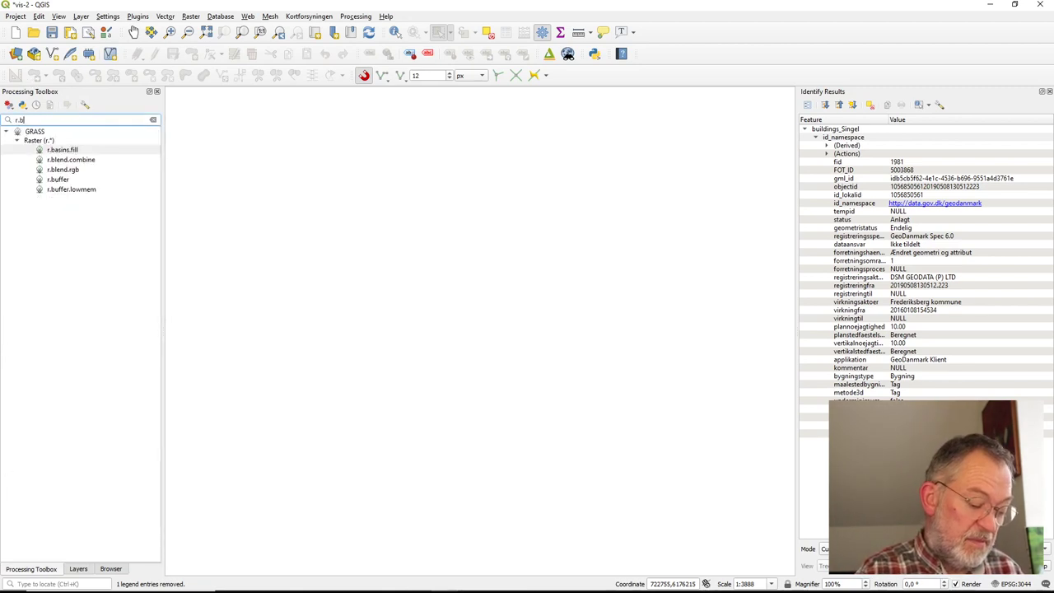
pyautogui.write('ne')
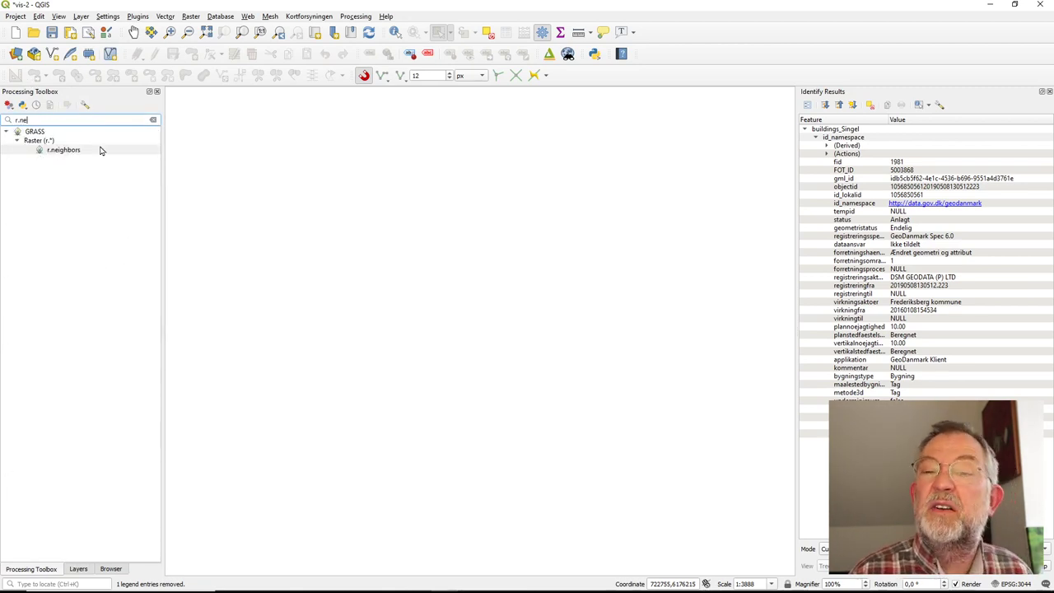
pyautogui.doubleClick(60, 152)
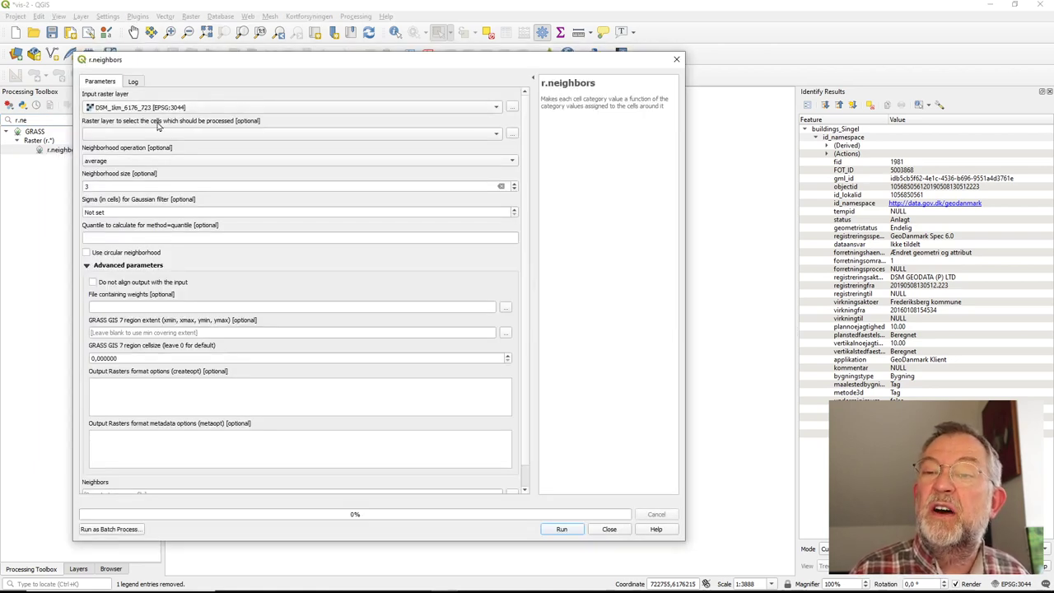
# - Set the r.neighbors neighbourhood size to 5 and the operation to median
pyautogui.doubleClick(108, 183)
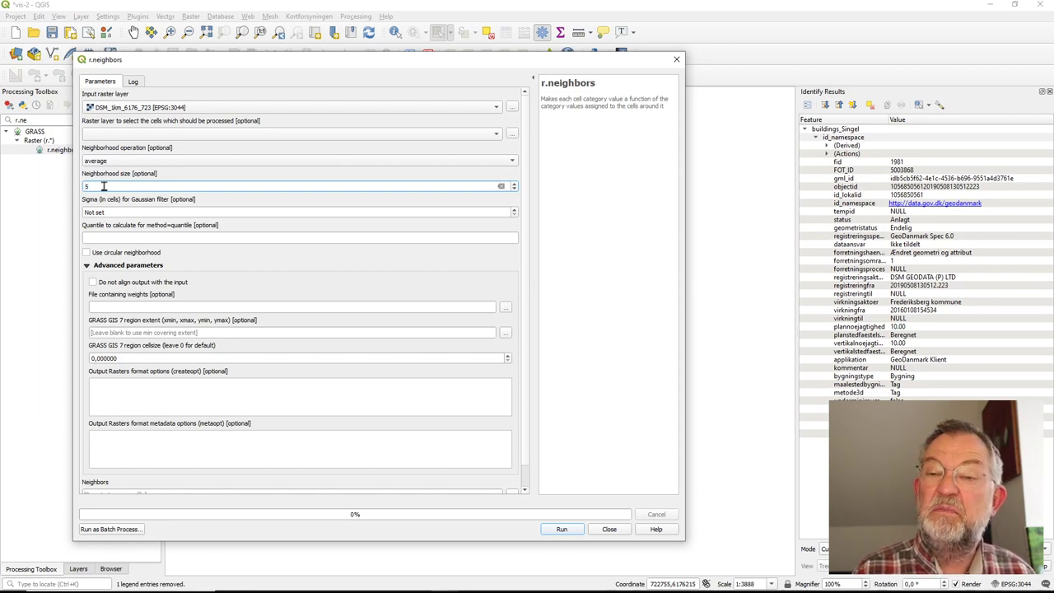
pyautogui.doubleClick(87, 187)
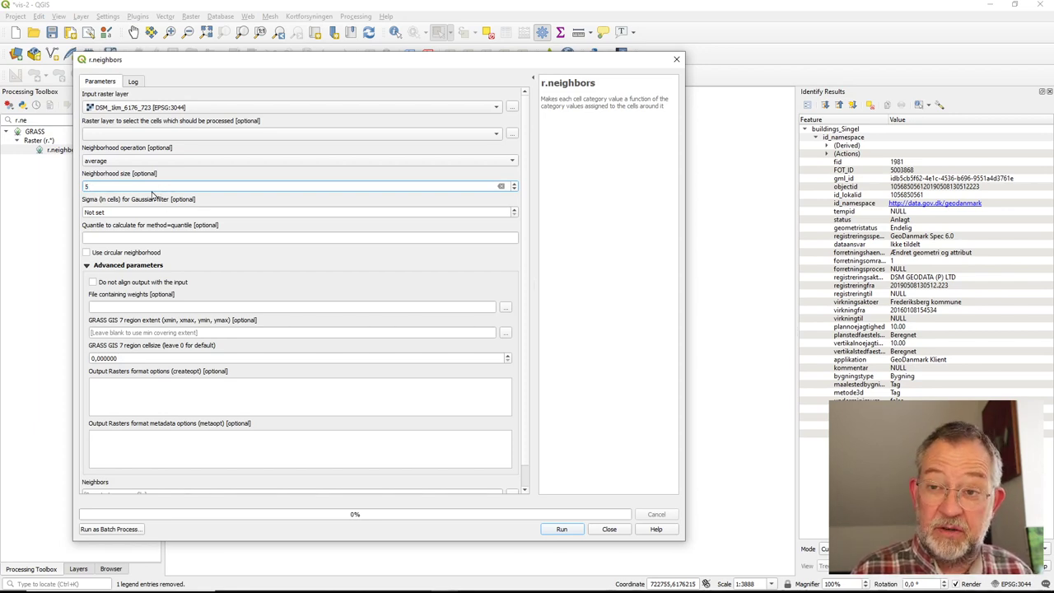
pyautogui.click(119, 162)
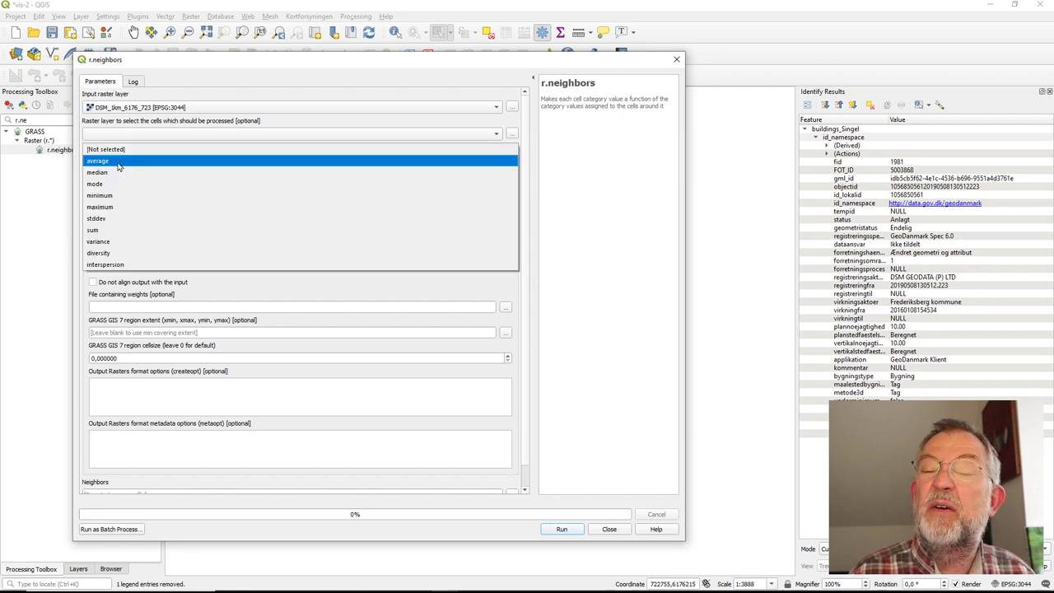
pyautogui.click(116, 176)
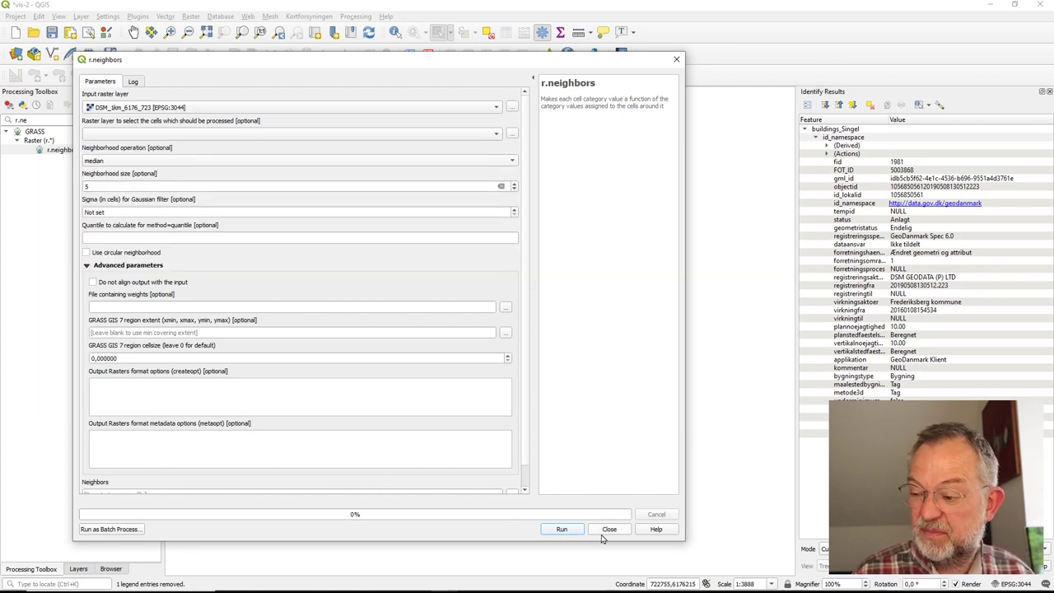
# - Run the 5x5 median filter on the DSM and add the smoothed output to the map
pyautogui.click(560, 529)
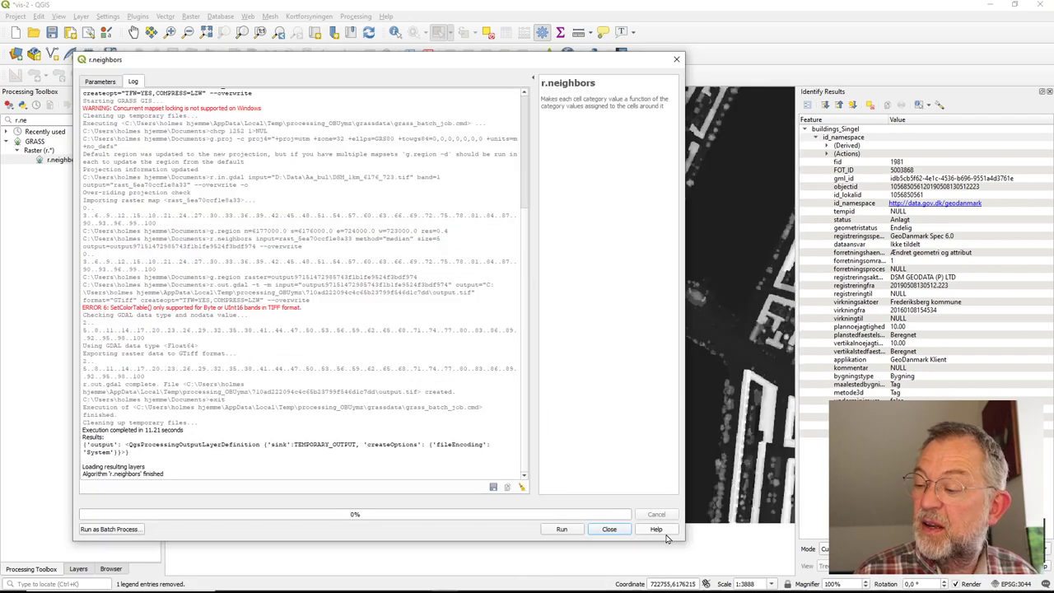
pyautogui.click(609, 531)
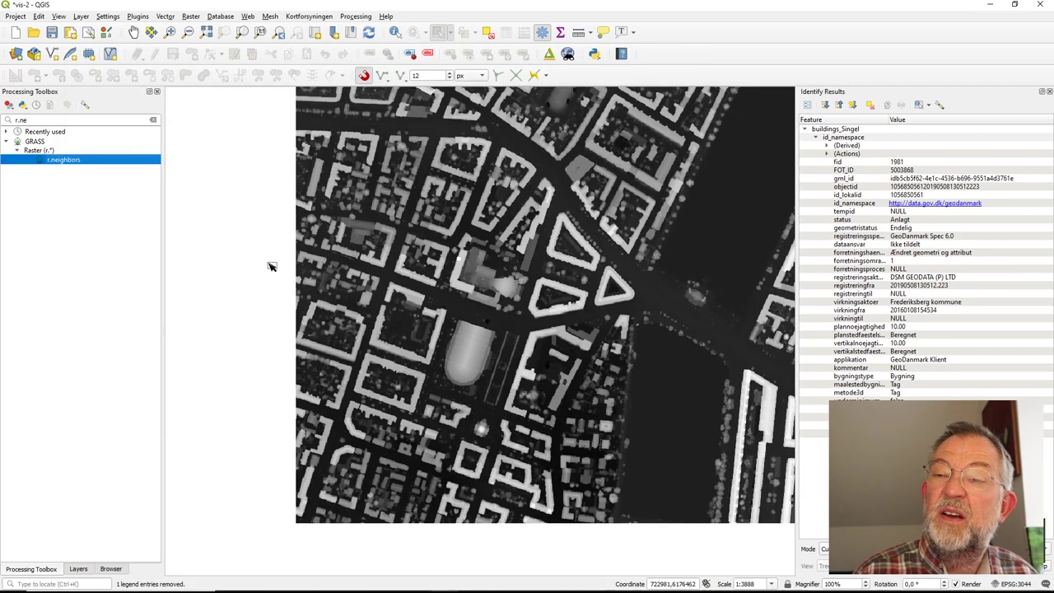
pyautogui.click(75, 568)
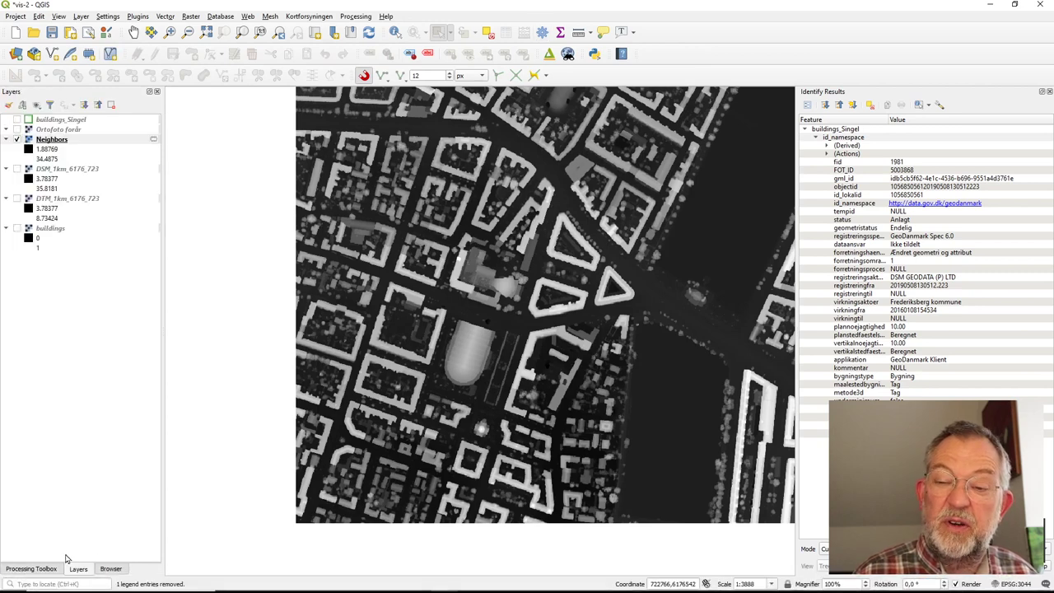
# - Rename the 'Neighbors' output layer to DSM_SM
pyautogui.rightClick(61, 142)
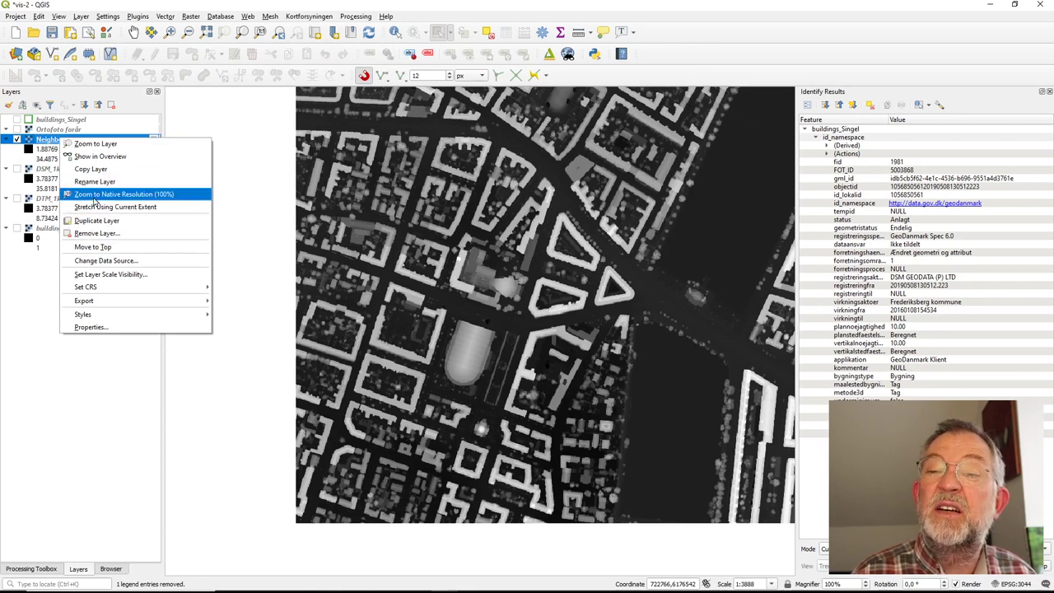
pyautogui.press('Escape')
pyautogui.write('DSM_SM')
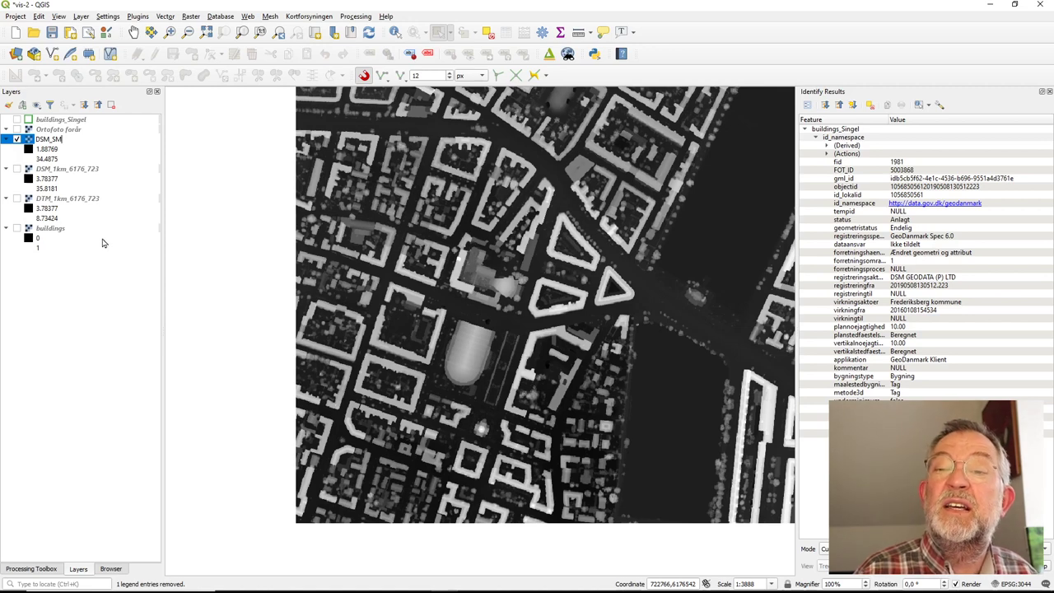
pyautogui.click(98, 278)
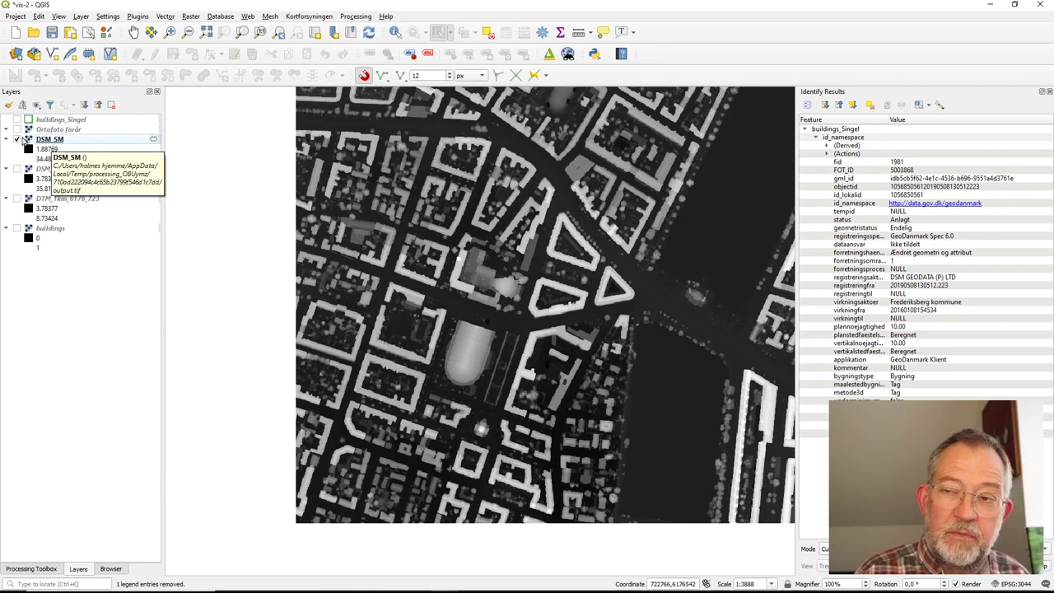
pyautogui.click(38, 569)
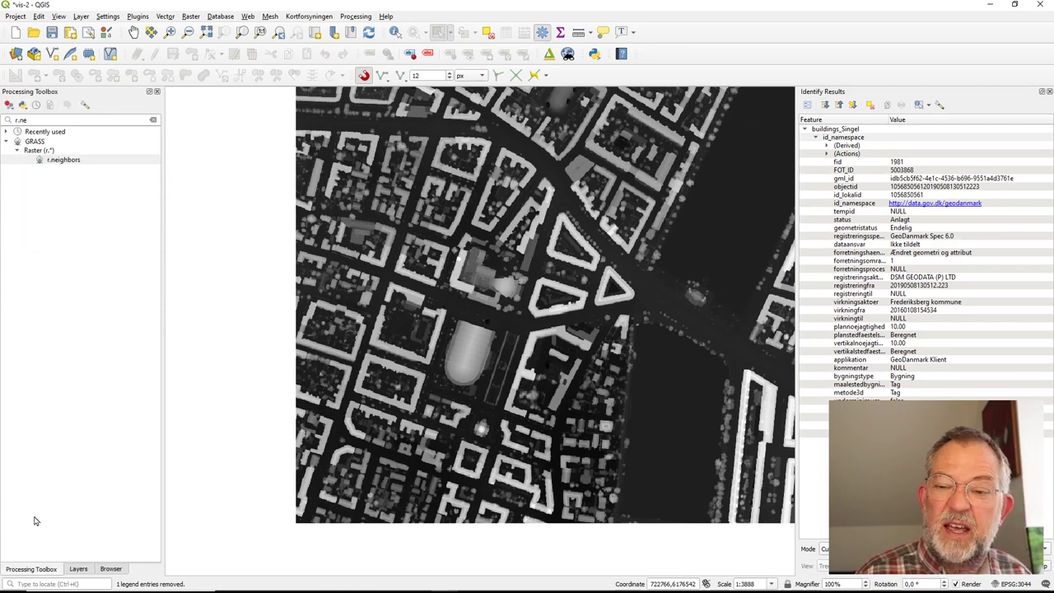
# - Search the toolbox for 'slo' and open the GDAL Slope algorithm
pyautogui.tripleClick(22, 119)
pyautogui.write('slo')
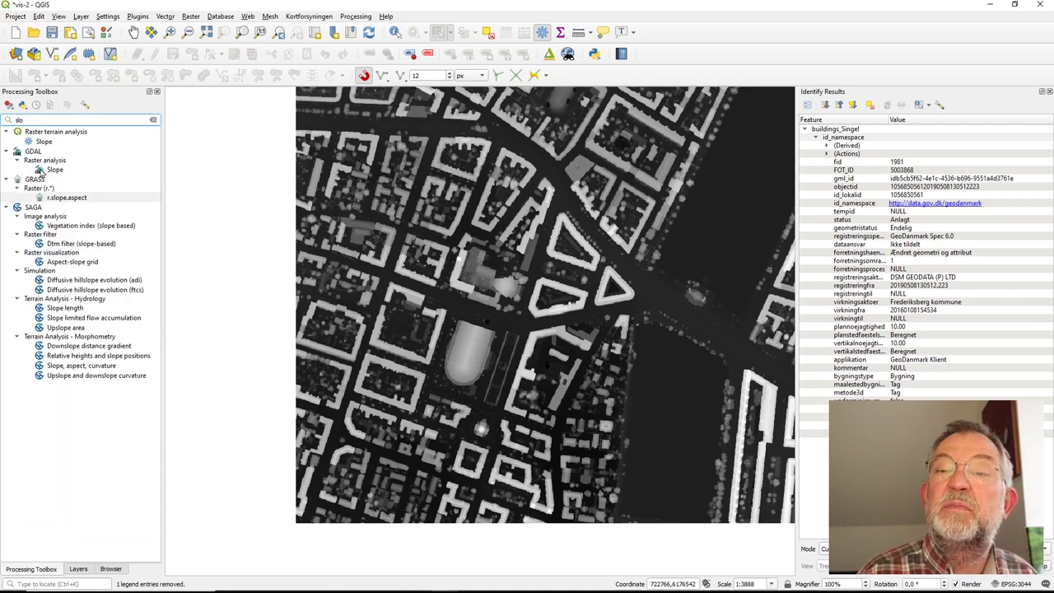
pyautogui.doubleClick(54, 171)
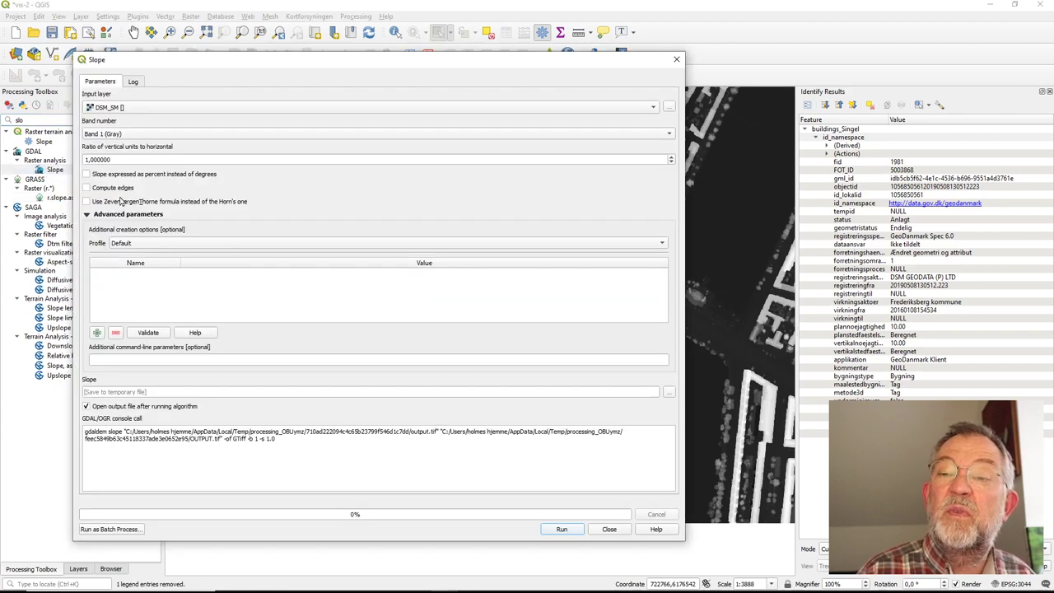
# - Compute a slope raster from the DSM_SM input layer
pyautogui.click(128, 111)
pyautogui.click(126, 113)
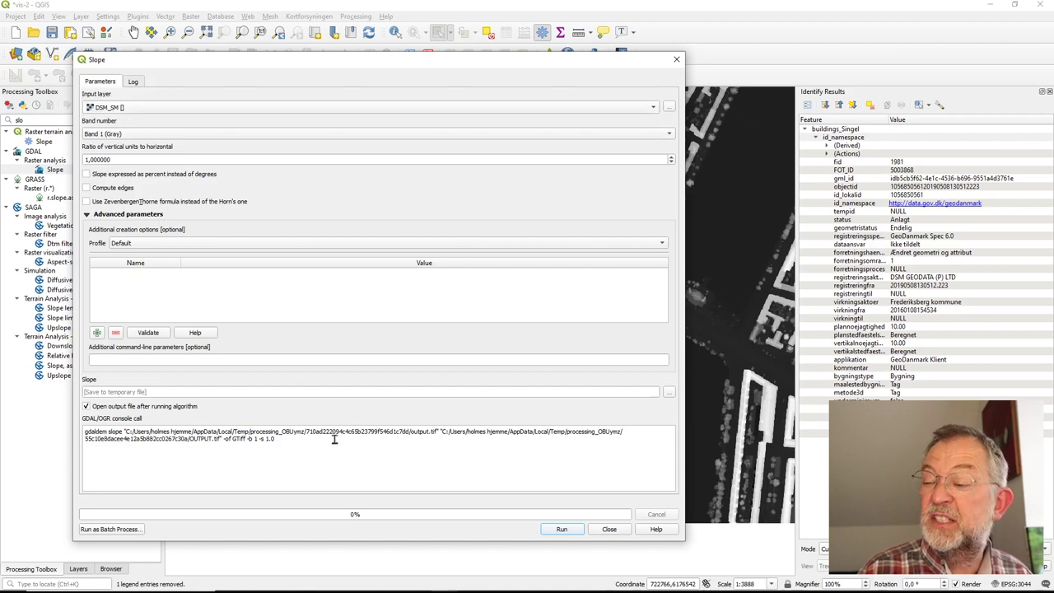
pyautogui.click(563, 531)
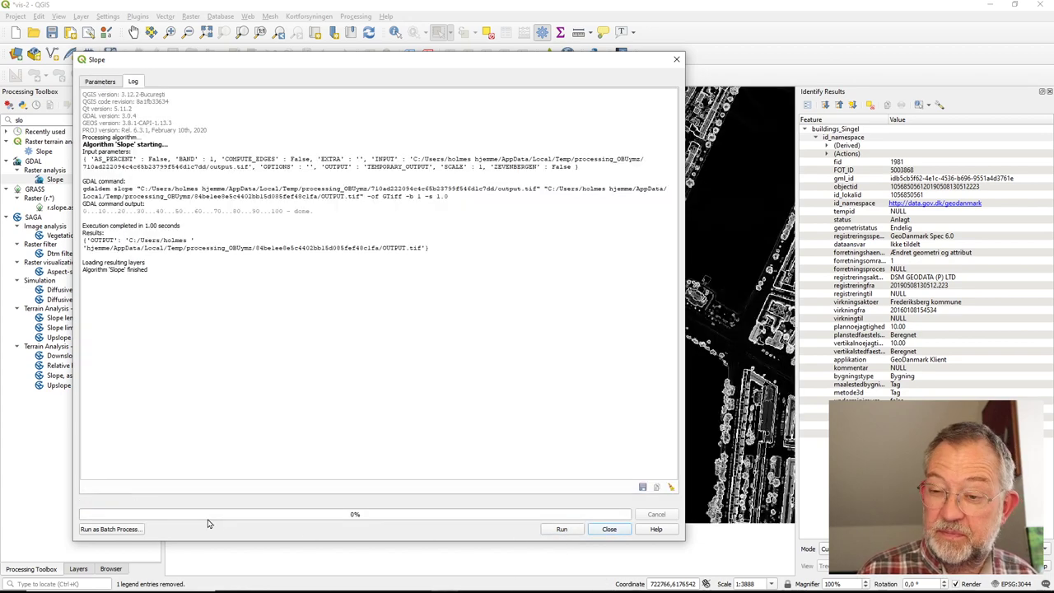
pyautogui.click(609, 529)
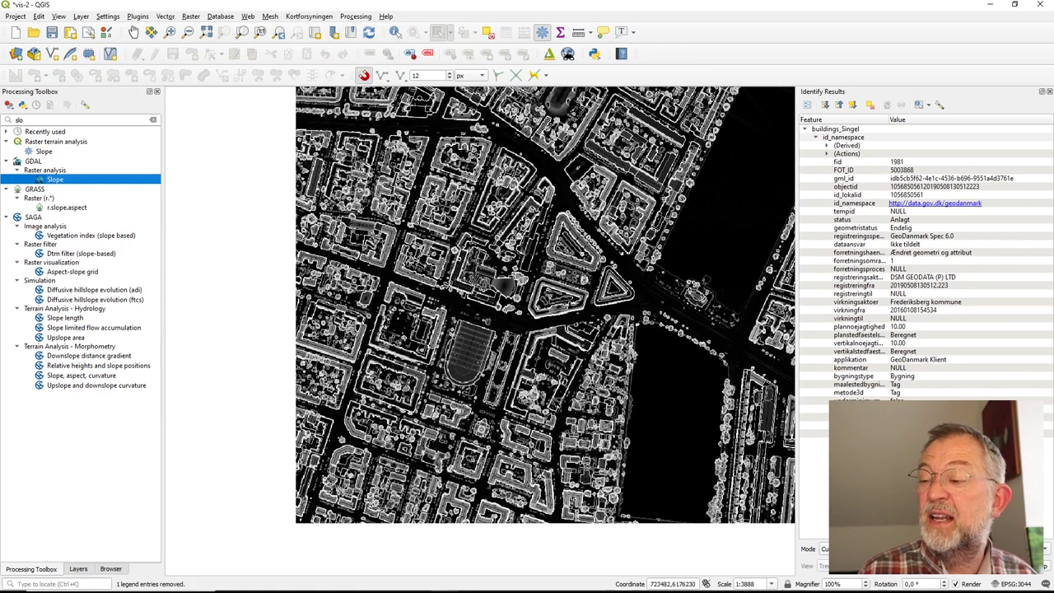
pyautogui.scroll(2, 519, 408)
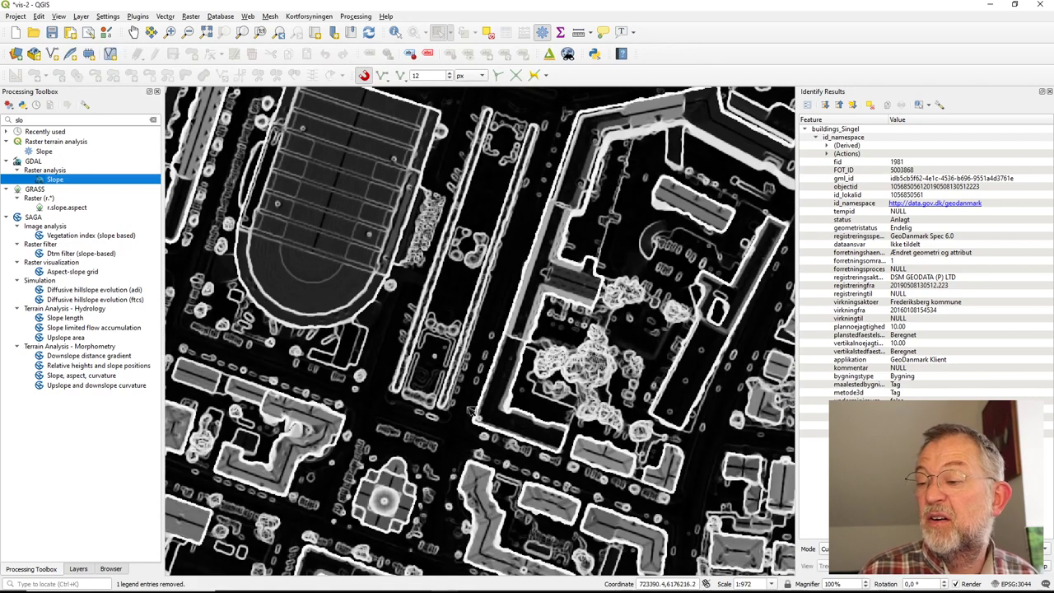